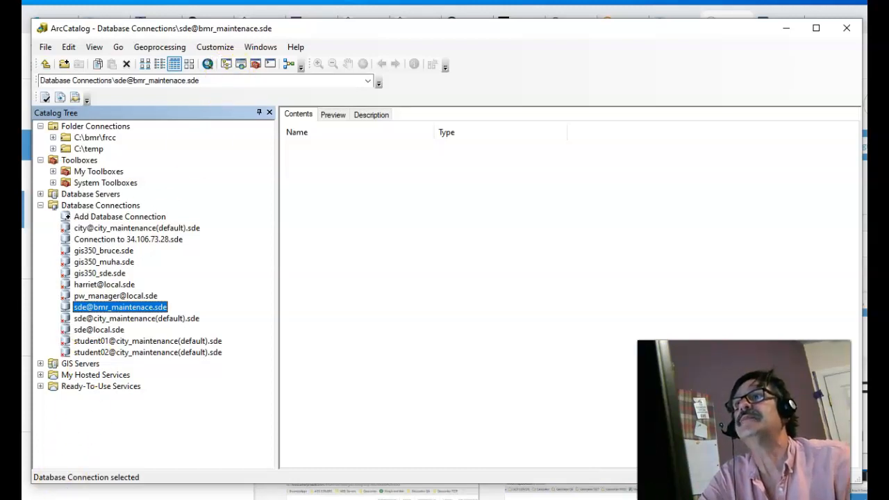
# - Open the Search window with Ctrl+F to look up geoprocessing tools
pyautogui.hotkey('ctrl', 'f')
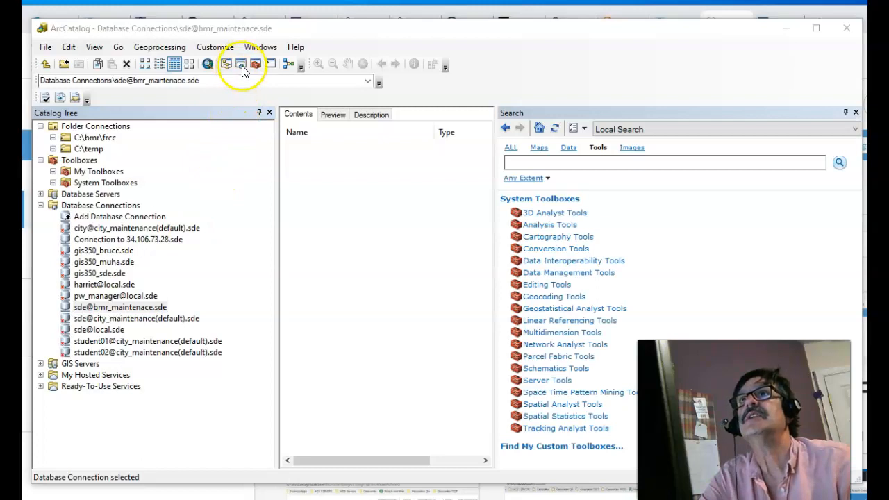
# - Search the tools for 'create user' and open the Create Database User tool
pyautogui.click(526, 160)
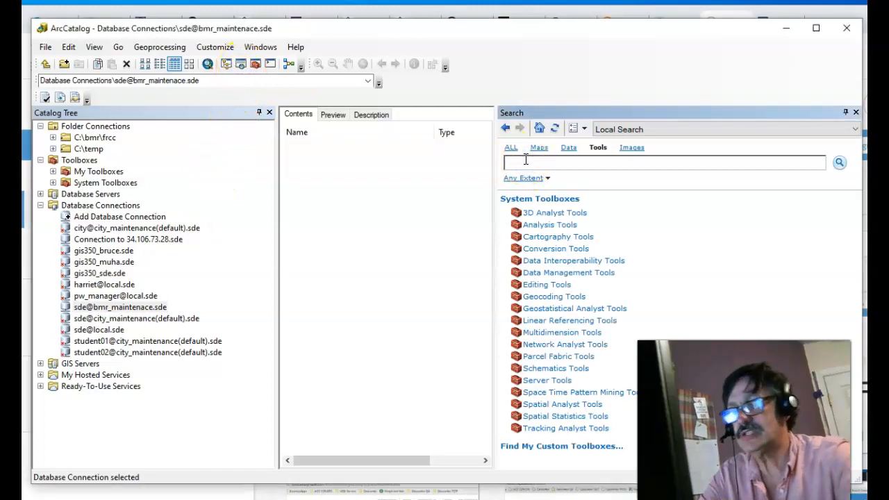
pyautogui.write('create user')
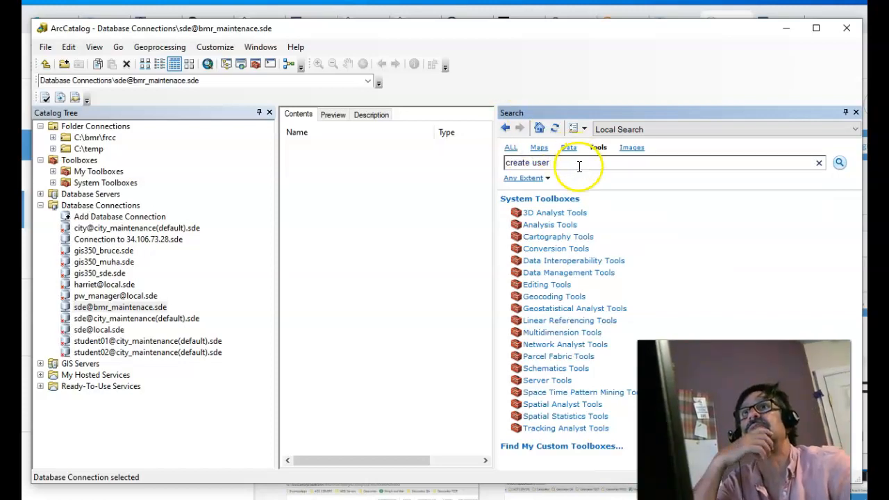
pyautogui.press('Return')
pyautogui.click(580, 214)
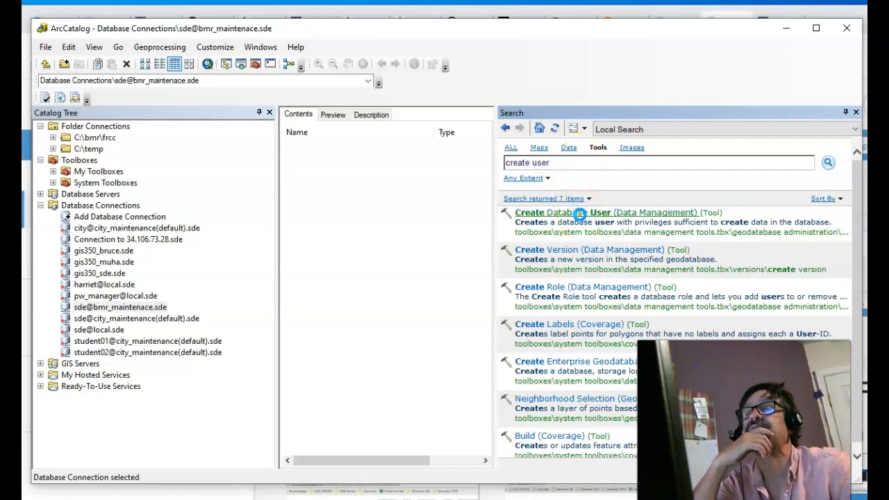
pyautogui.doubleClick(579, 213)
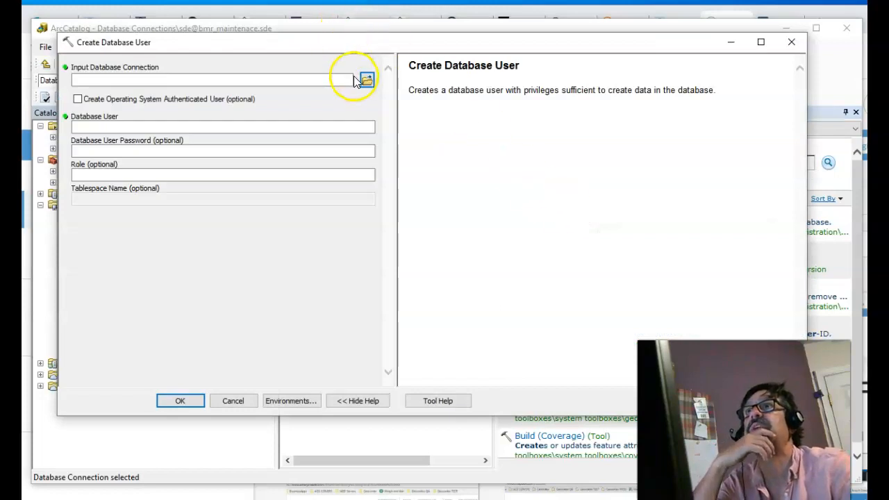
pyautogui.click(342, 82)
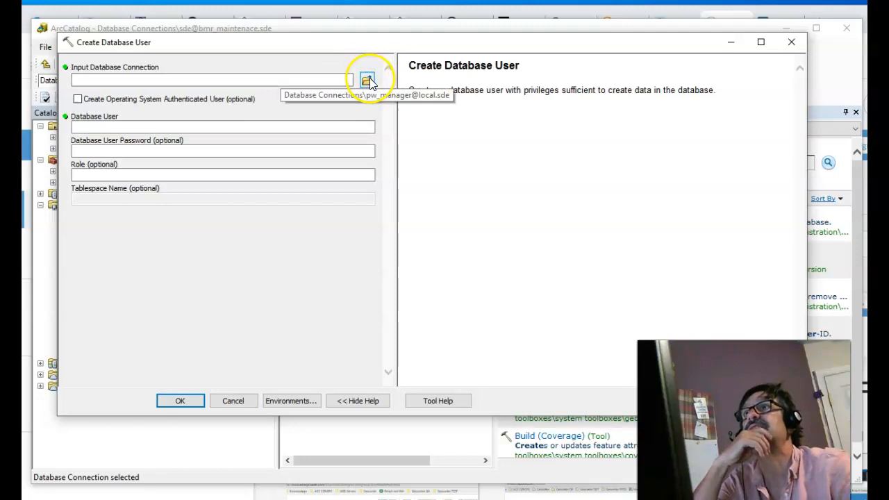
pyautogui.click(367, 79)
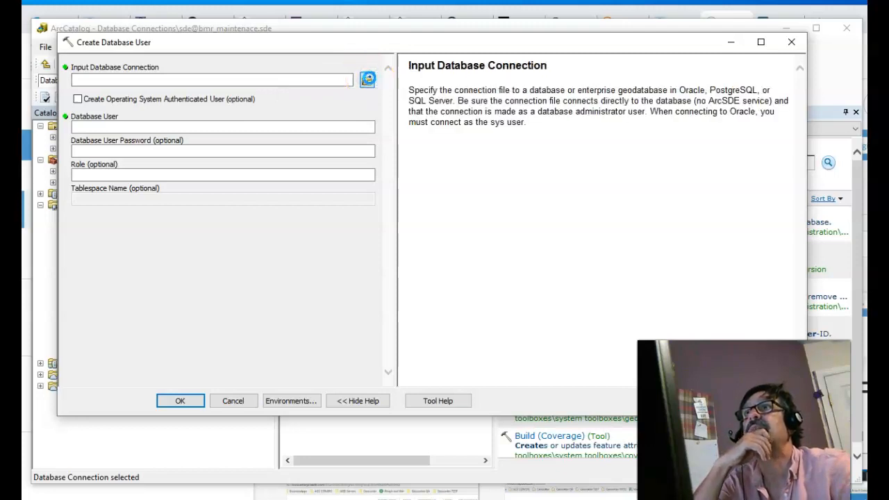
pyautogui.click(367, 79)
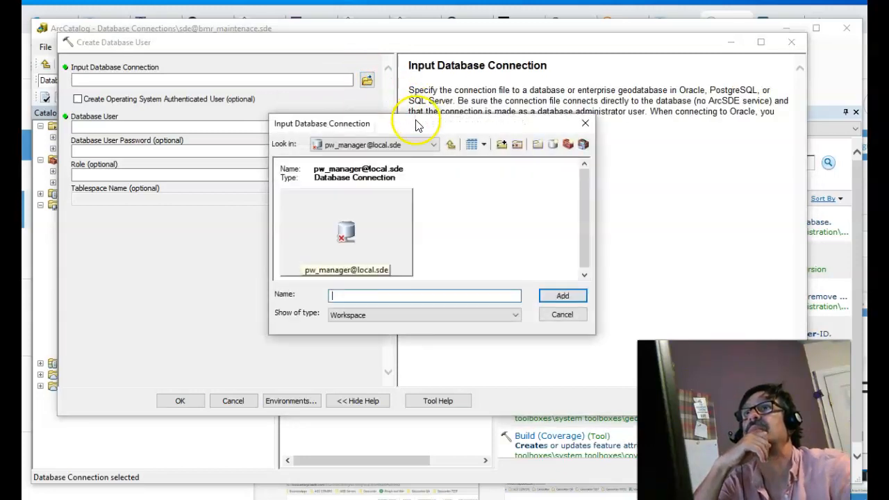
pyautogui.click(452, 145)
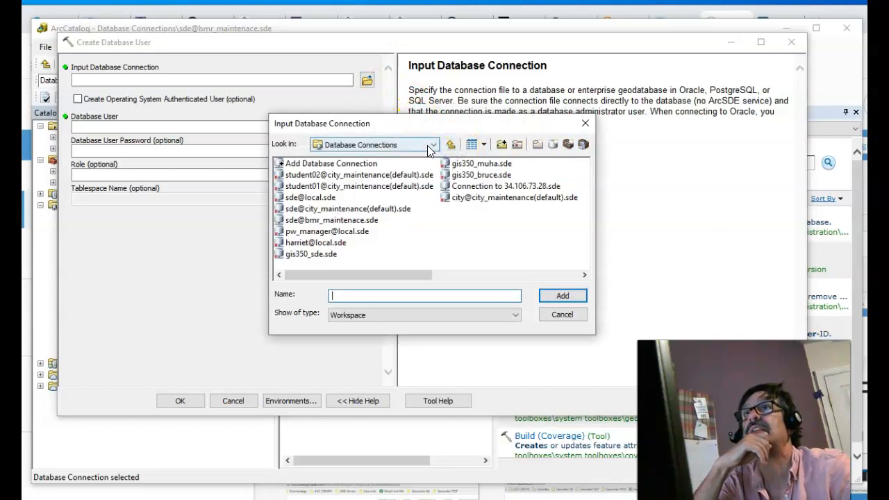
pyautogui.click(338, 220)
pyautogui.click(563, 296)
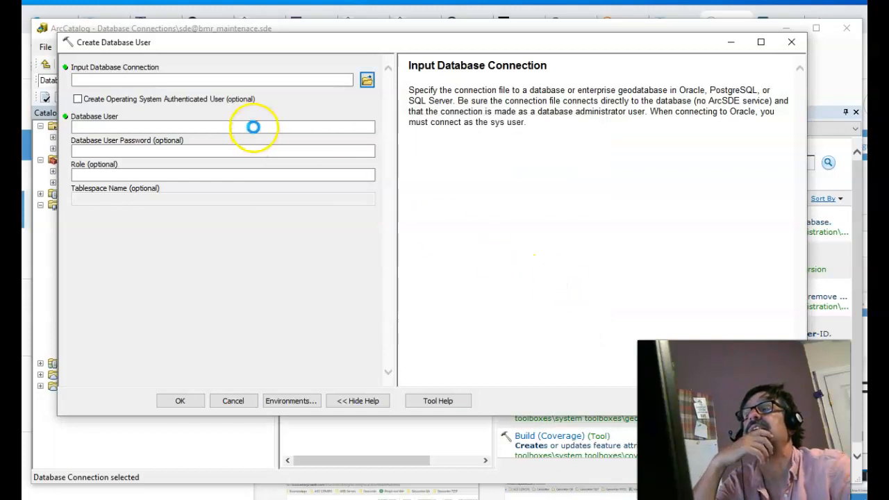
# - Enter user name bmr_owner and its password, then run the tool
pyautogui.click(254, 127)
pyautogui.write('bmr_owner')
pyautogui.click(222, 151)
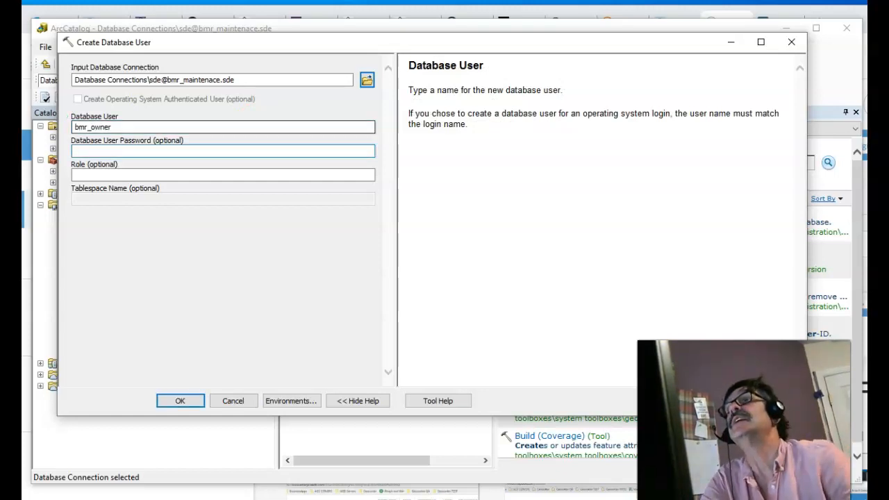
pyautogui.click(139, 152)
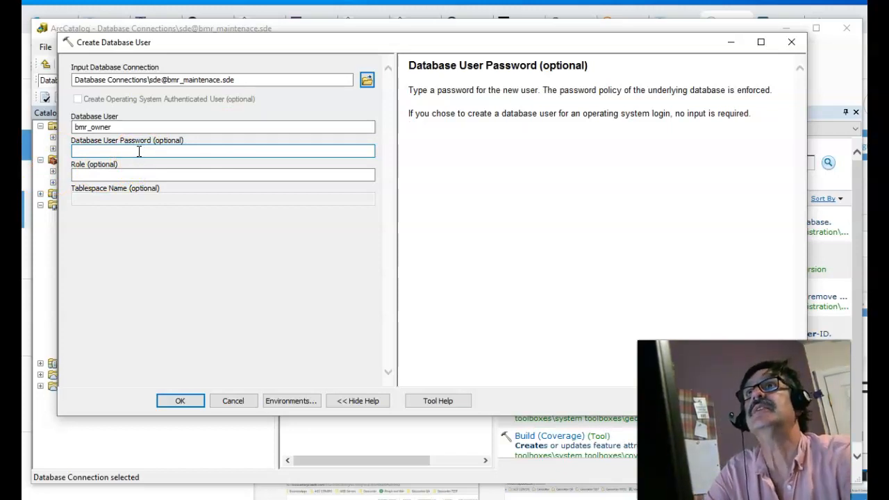
pyautogui.write('******')
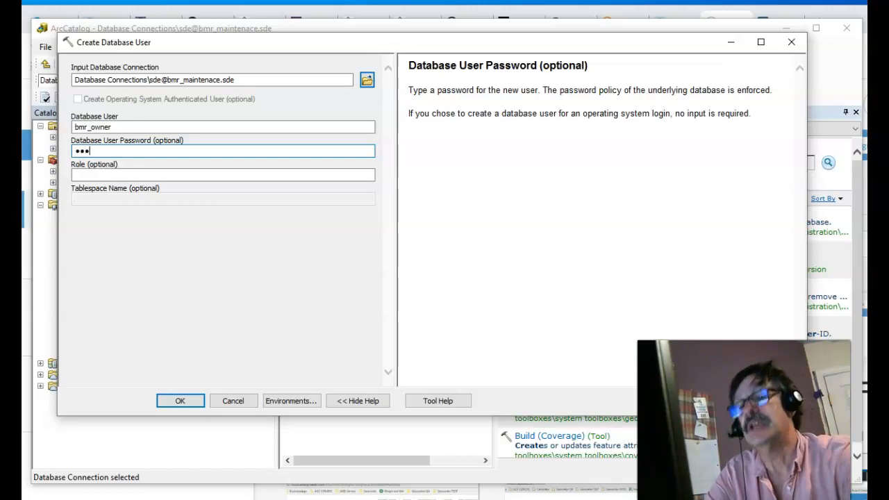
pyautogui.write('***')
pyautogui.press('Tab')
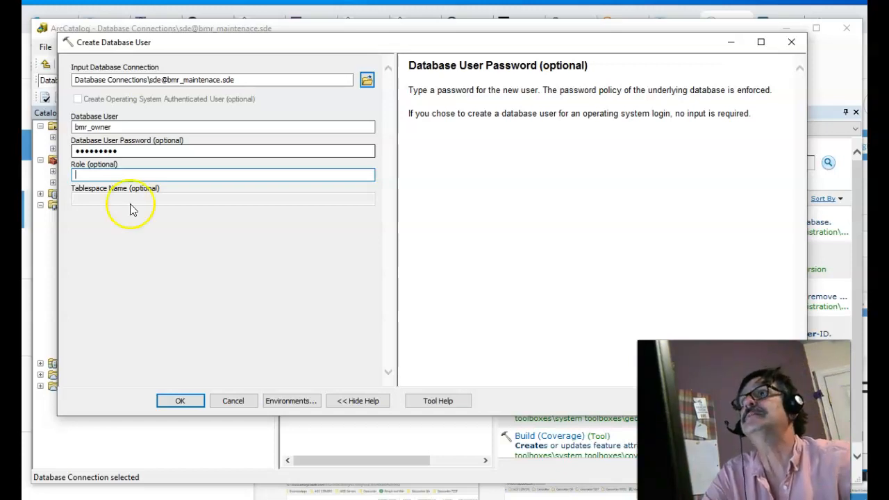
pyautogui.click(176, 402)
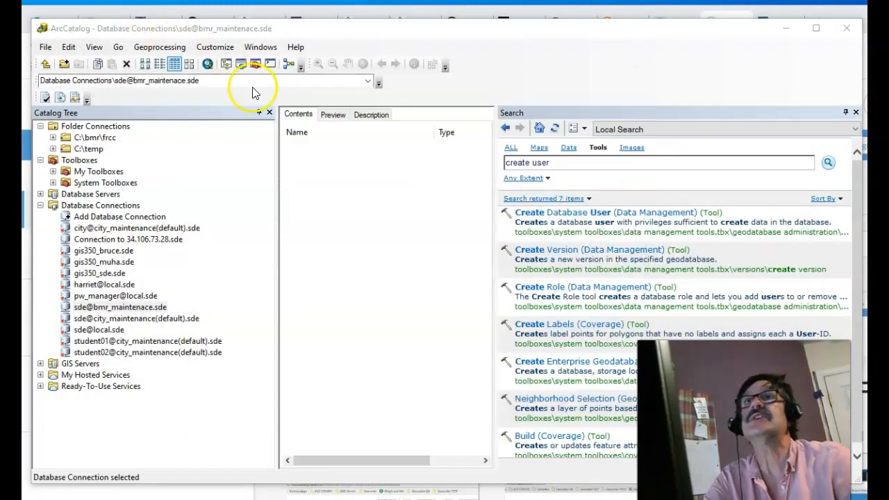
pyautogui.rightClick(154, 311)
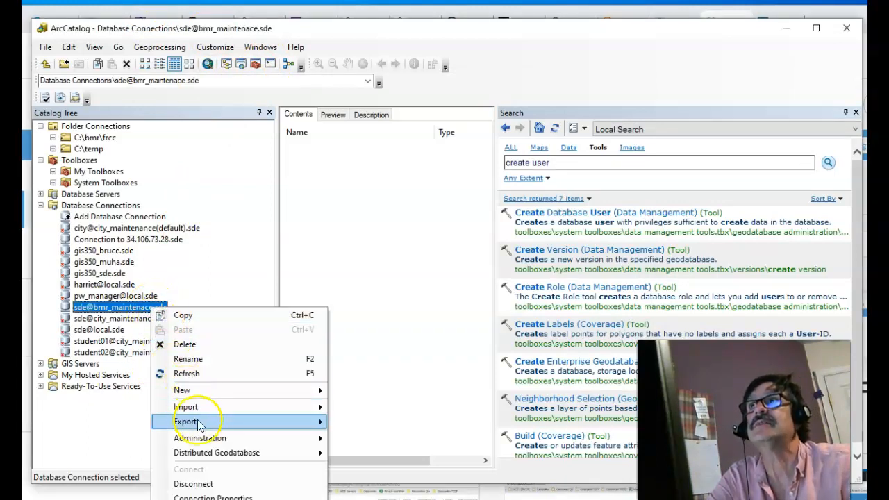
pyautogui.click(211, 484)
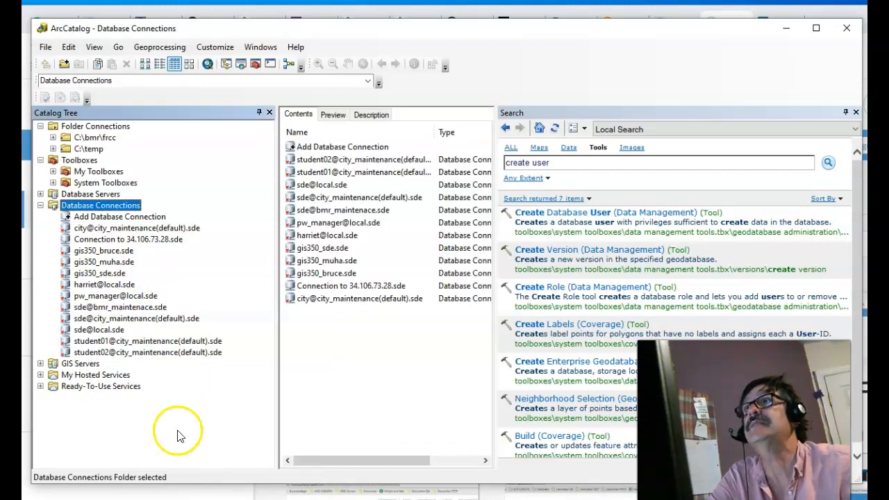
pyautogui.doubleClick(121, 217)
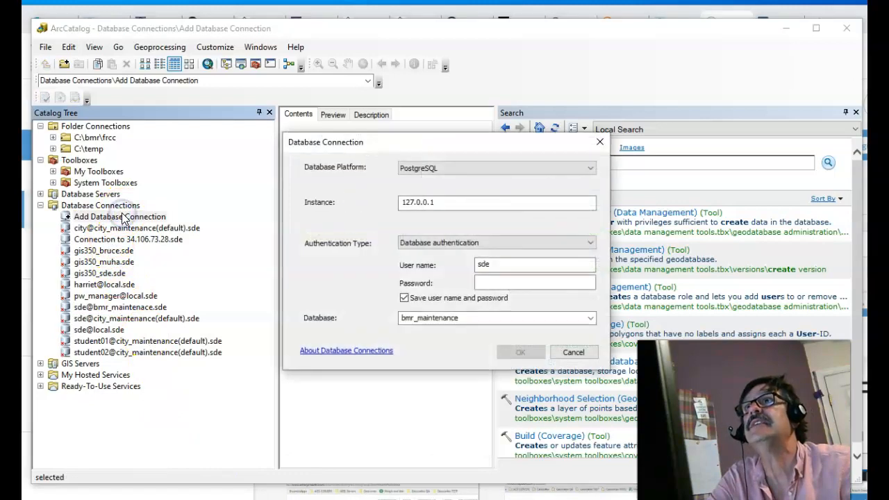
pyautogui.moveTo(506, 264); pyautogui.dragTo(462, 264)
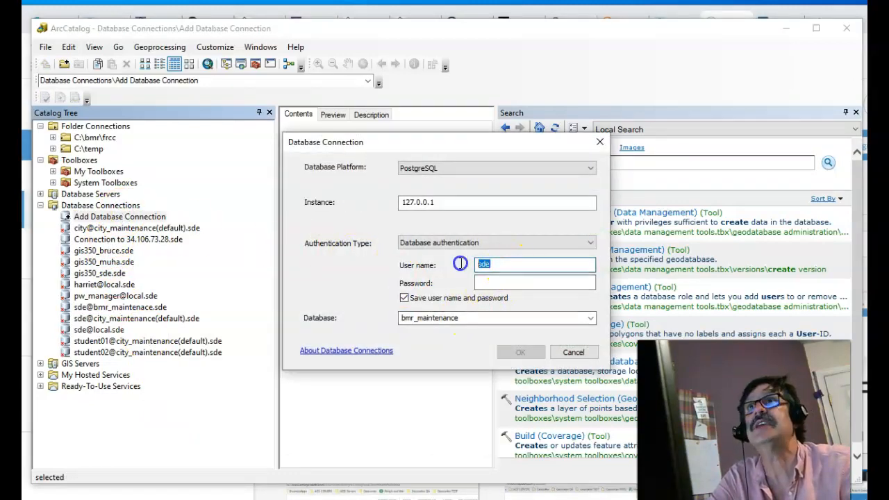
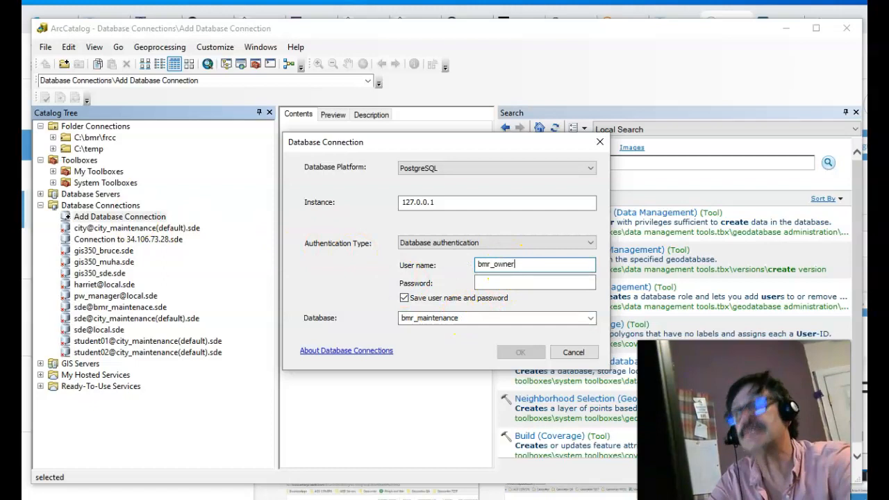
pyautogui.press('Tab')
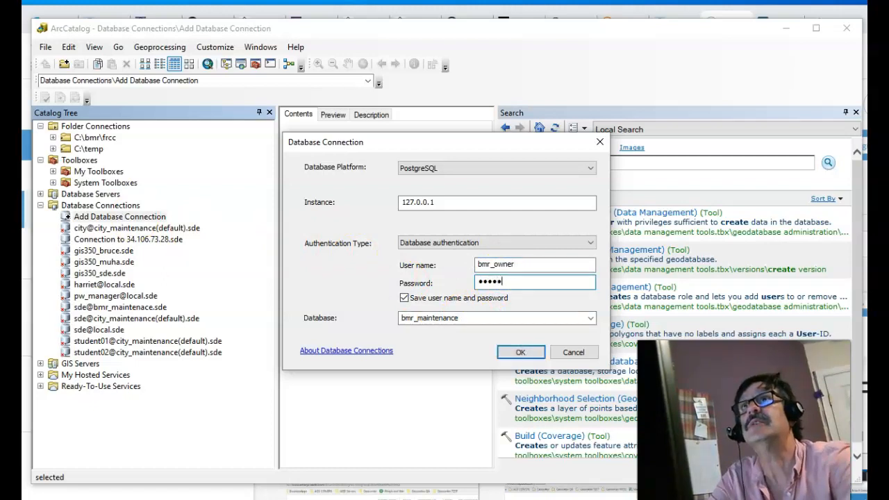
pyautogui.press('Tab')
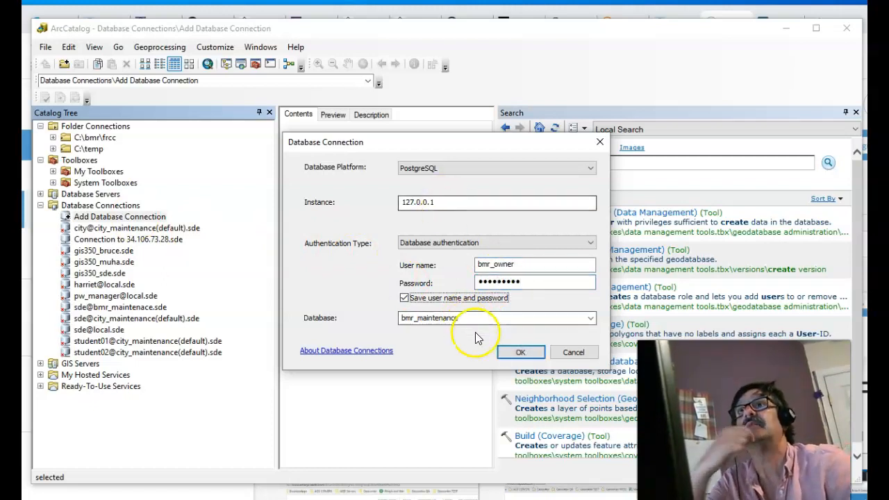
pyautogui.click(520, 351)
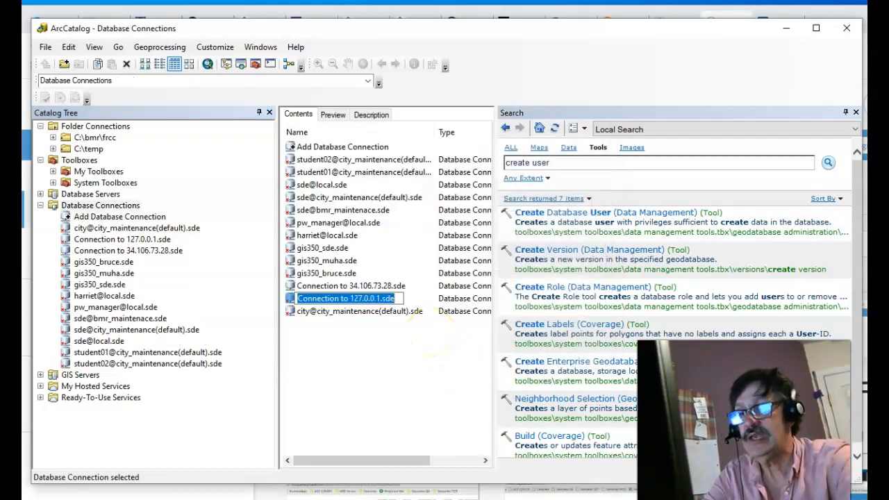
pyautogui.write('bmr_owner@bm')
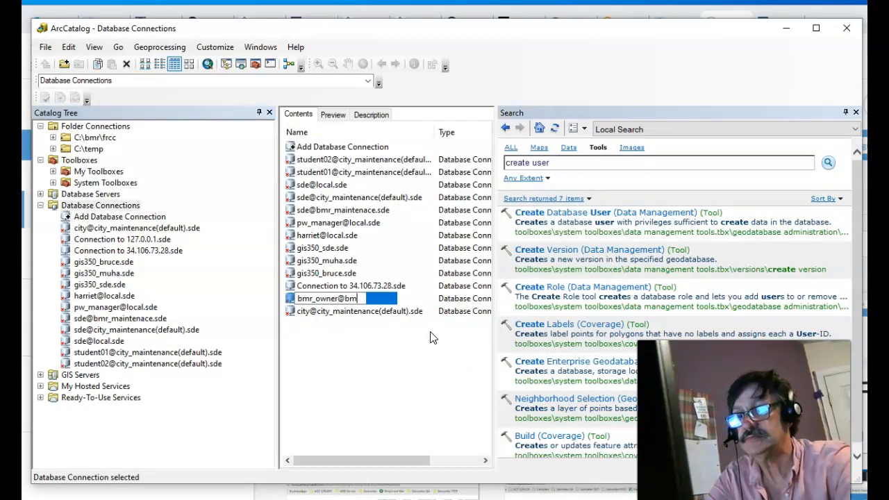
pyautogui.write('r_maintenance')
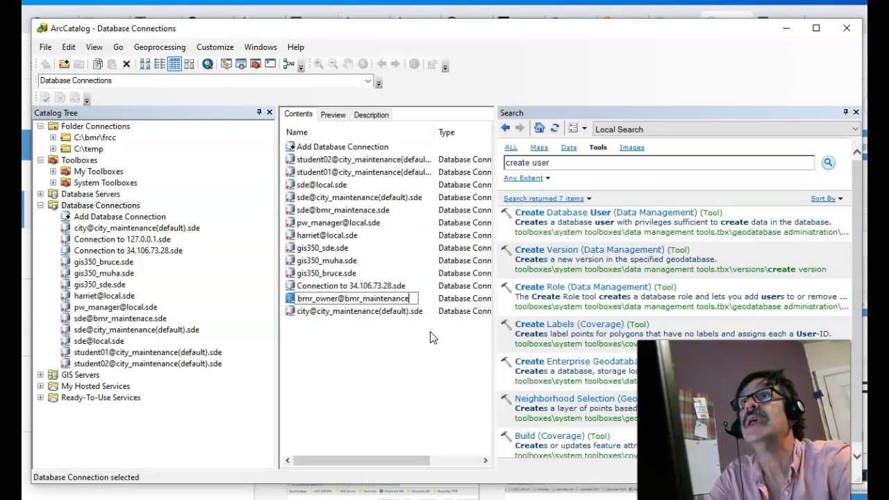
pyautogui.press('Return')
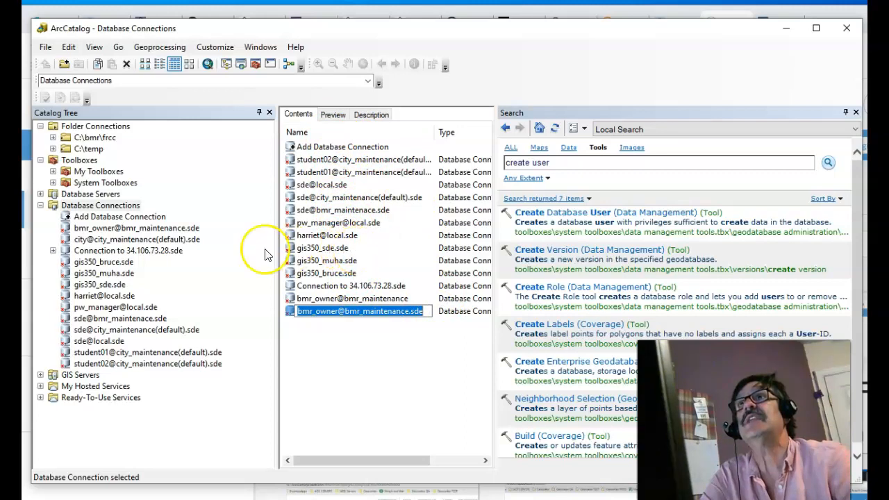
pyautogui.moveTo(277, 255); pyautogui.dragTo(210, 257)
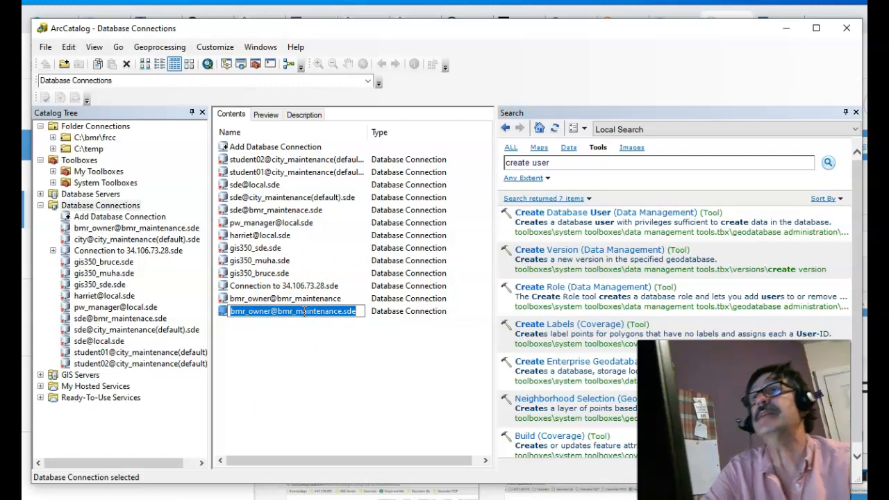
pyautogui.click(303, 342)
pyautogui.doubleClick(254, 314)
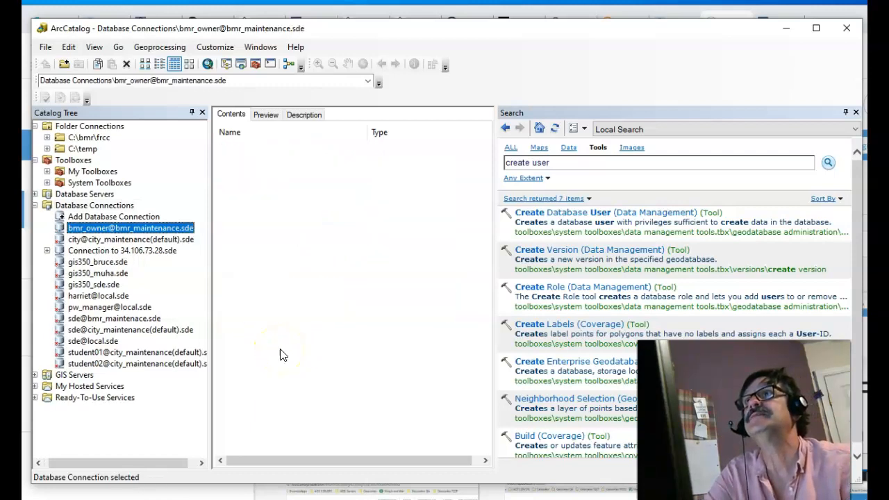
pyautogui.rightClick(154, 230)
pyautogui.click(217, 307)
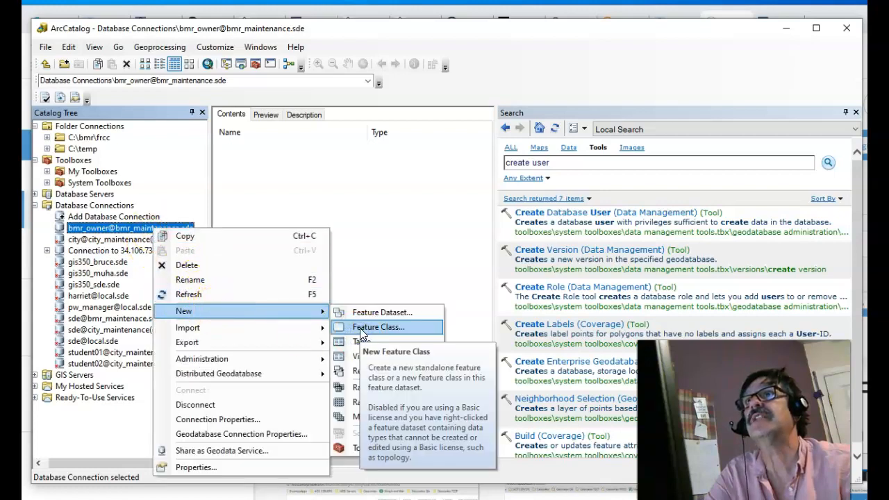
# - Name the new feature class myFirstPointFC and set its type to Point Features
pyautogui.click(360, 332)
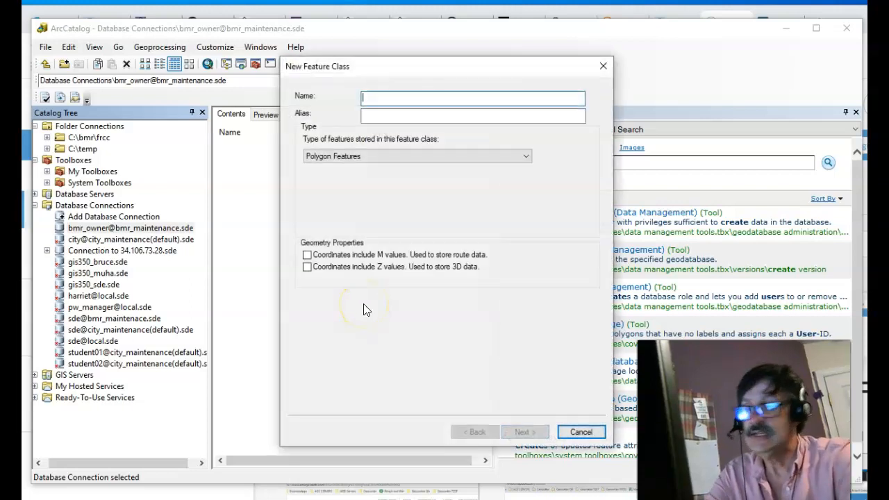
pyautogui.write('myFirstPoint')
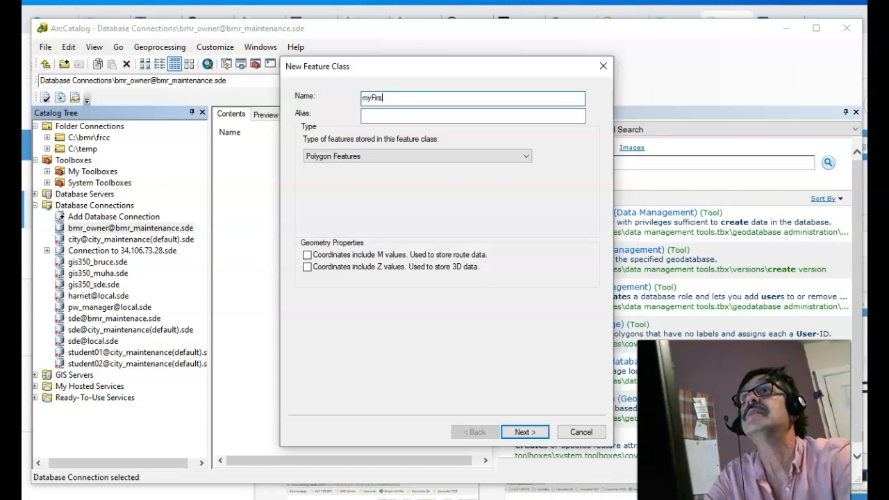
pyautogui.write('PointFC')
pyautogui.press('Tab')
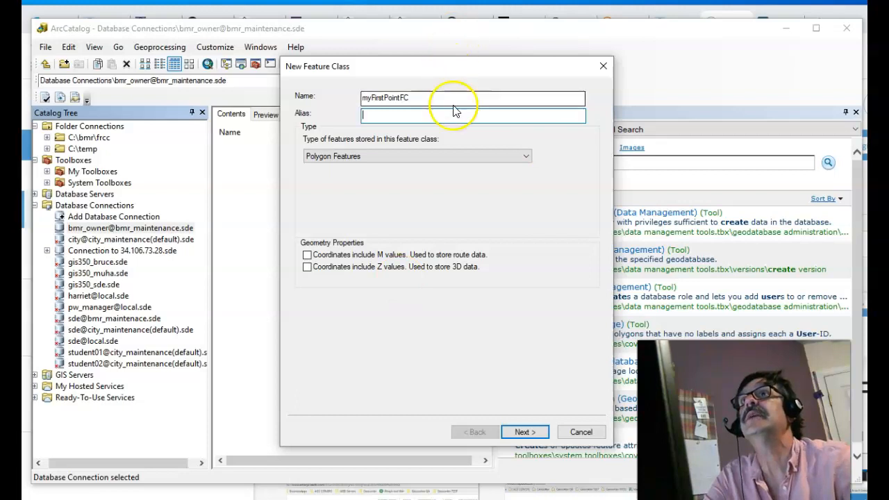
pyautogui.click(486, 156)
pyautogui.click(472, 186)
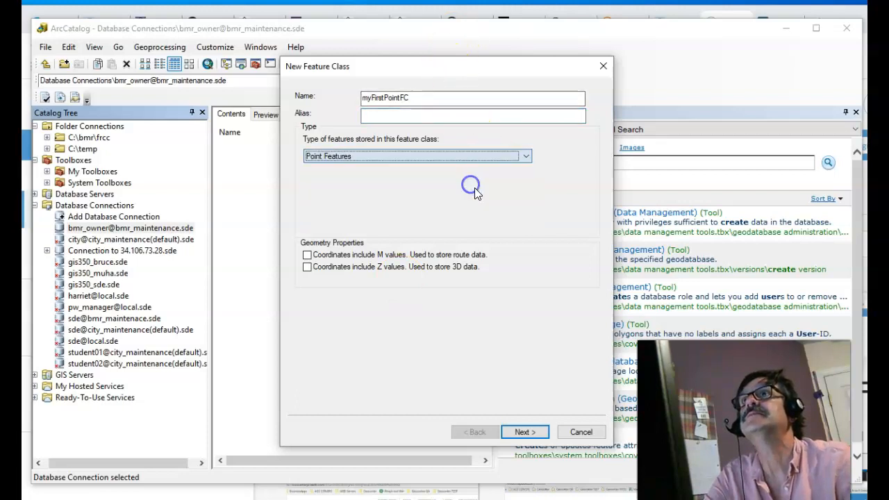
pyautogui.click(533, 432)
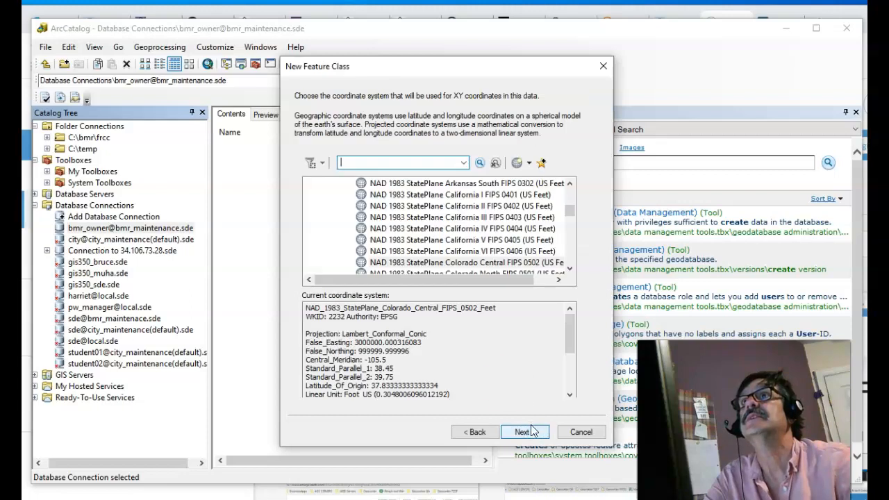
# - Choose NAD 1983 HARN StatePlane Colorado Central FIPS 0502 (US Feet) after searching 'colorado'
pyautogui.write('colora')
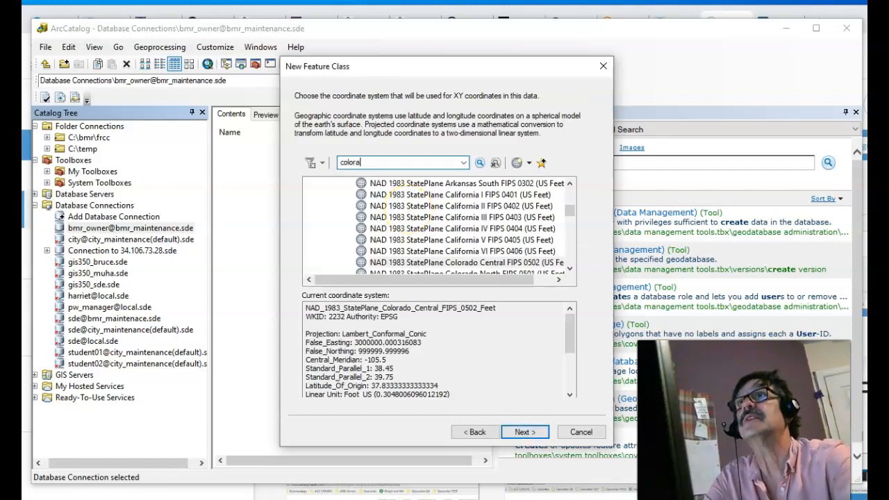
pyautogui.press('BackSpace')
pyautogui.press('BackSpace')
pyautogui.press('BackSpace')
pyautogui.write('050')
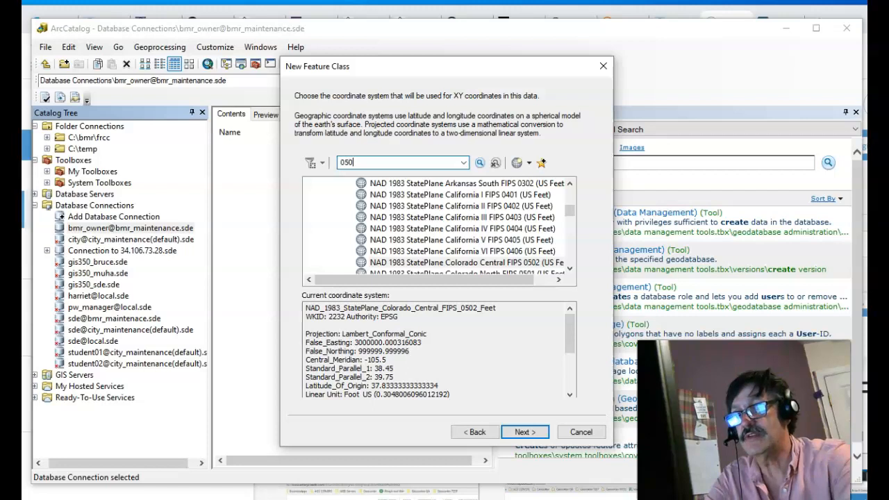
pyautogui.write('2')
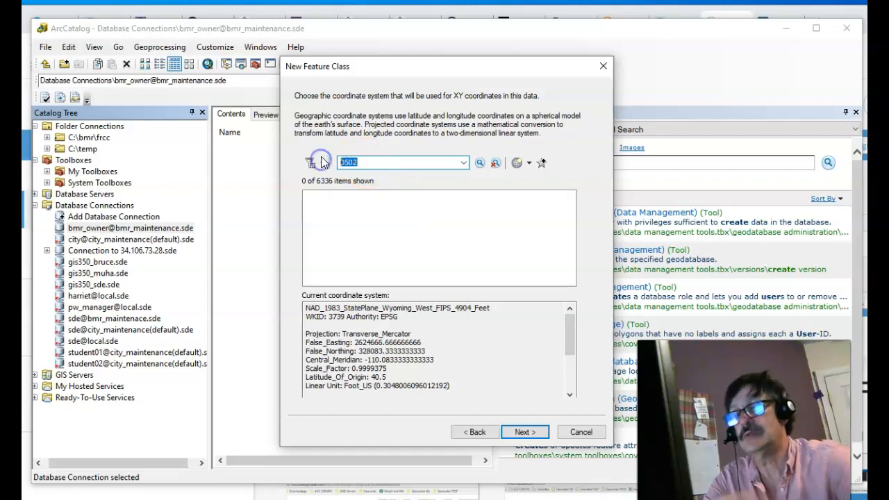
pyautogui.write('color')
pyautogui.press('Return')
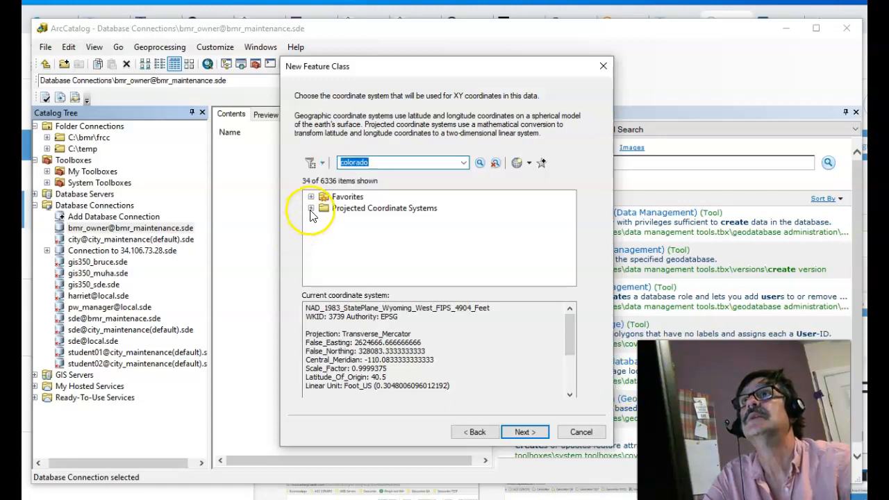
pyautogui.click(311, 208)
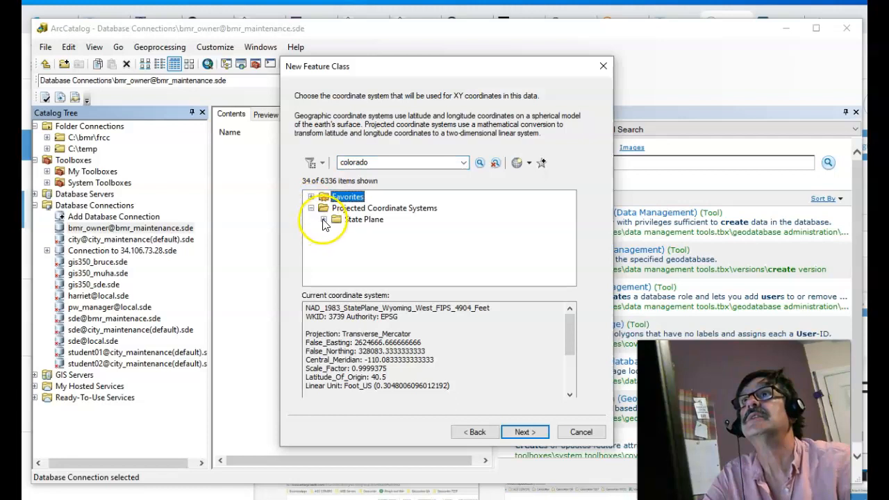
pyautogui.click(323, 219)
pyautogui.moveTo(565, 223); pyautogui.dragTo(568, 260)
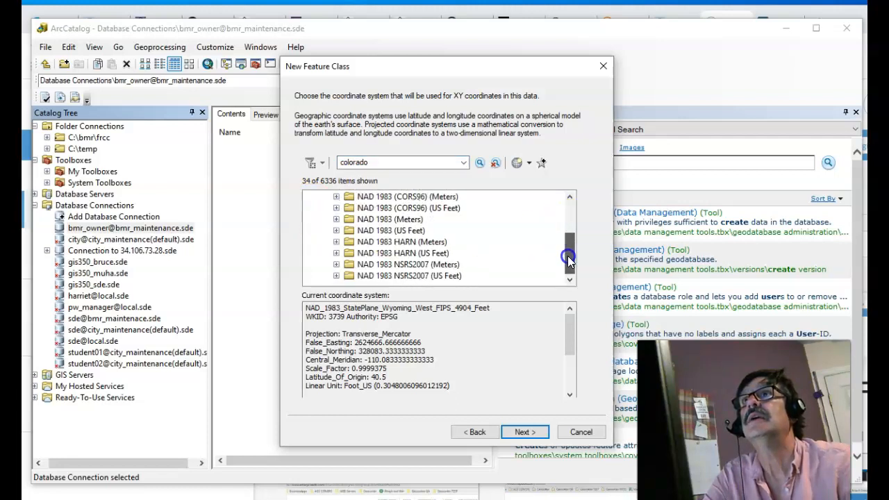
pyautogui.click(337, 254)
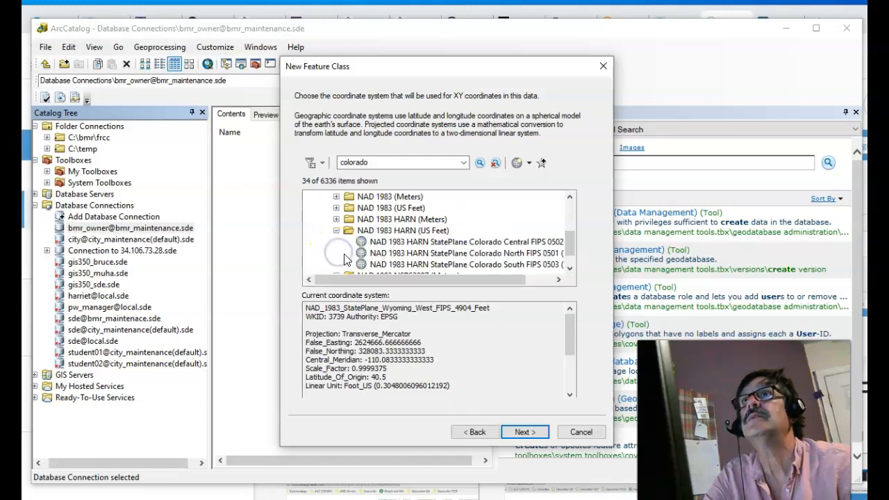
pyautogui.click(515, 254)
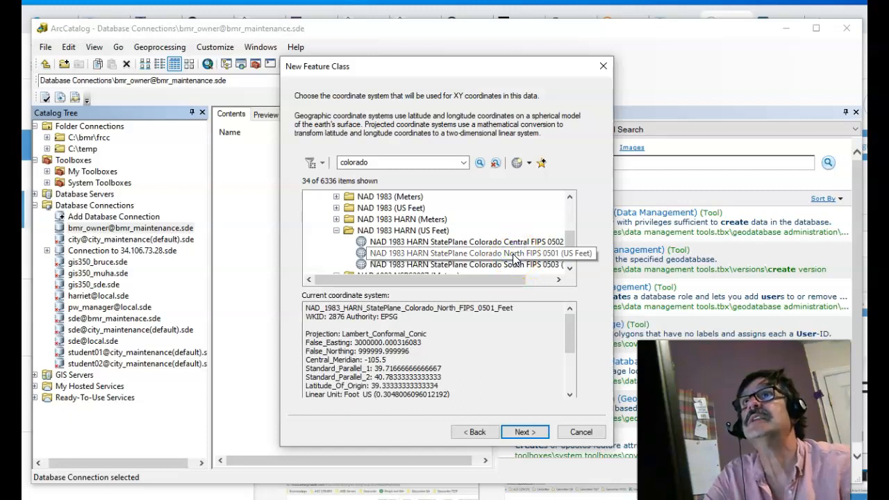
pyautogui.click(442, 264)
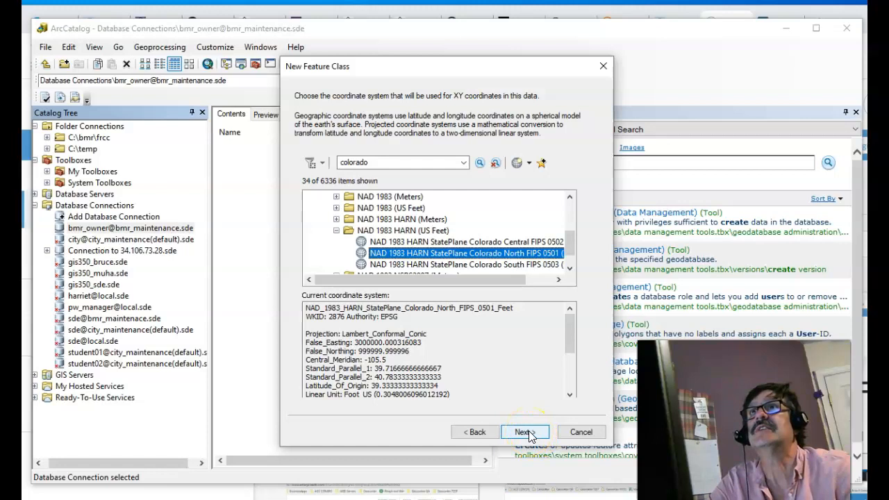
pyautogui.click(485, 241)
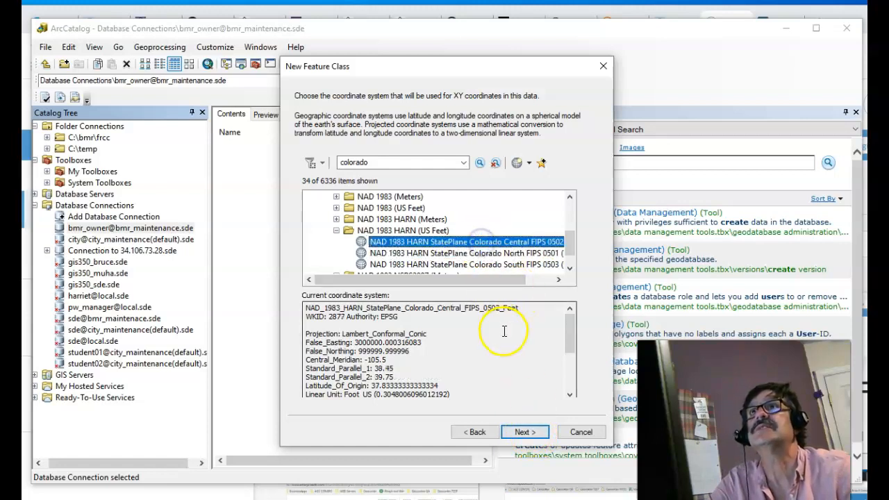
# - Accept the coordinate system, default XY tolerance and default storage configuration
pyautogui.click(521, 432)
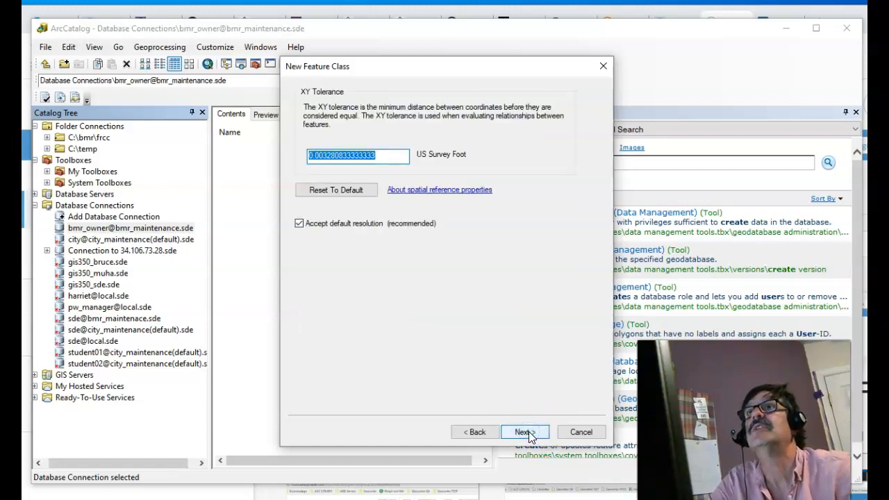
pyautogui.click(525, 432)
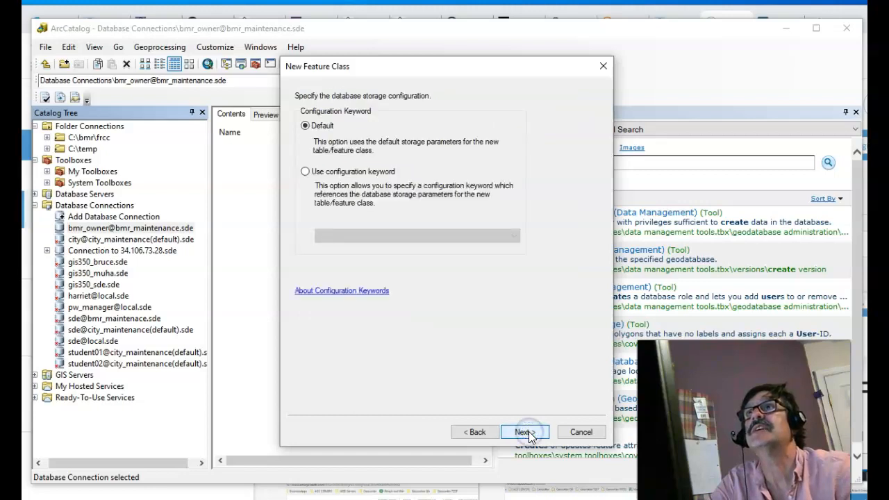
pyautogui.click(526, 431)
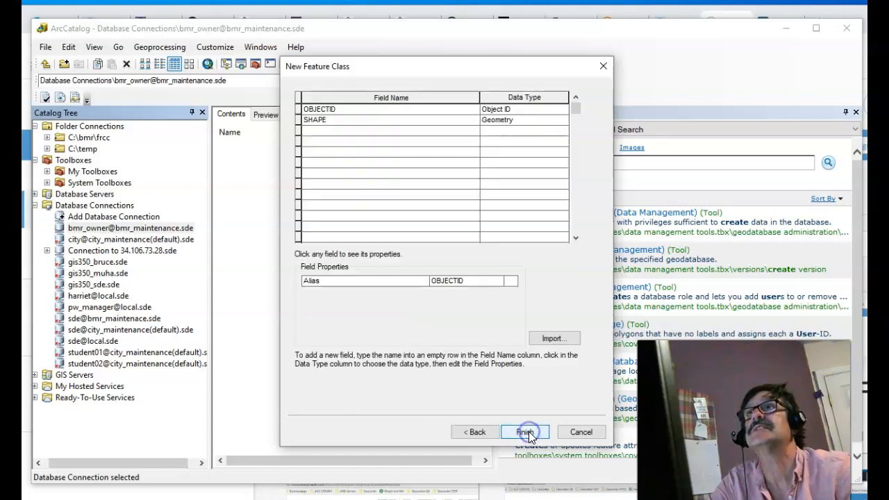
# - Add a Text field named myFirstTextField and finish creating myFirstPointFC
pyautogui.click(418, 132)
pyautogui.write('myFir')
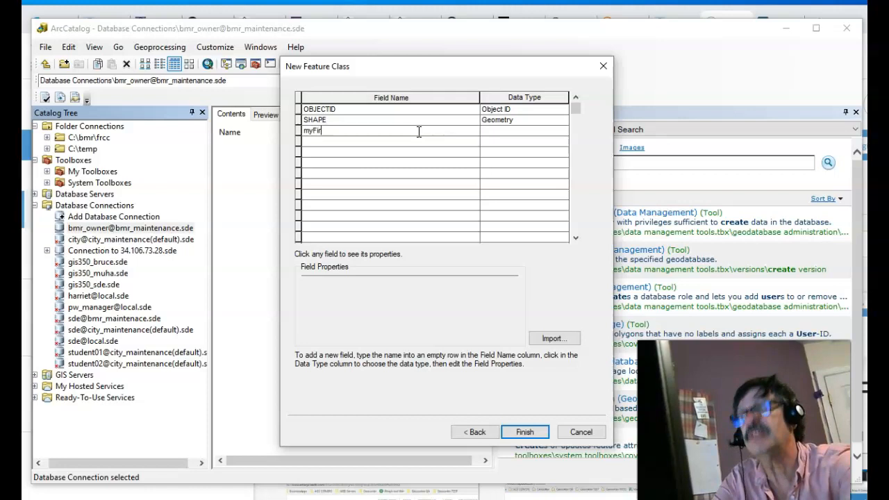
pyautogui.write('stTestField')
pyautogui.press('Tab')
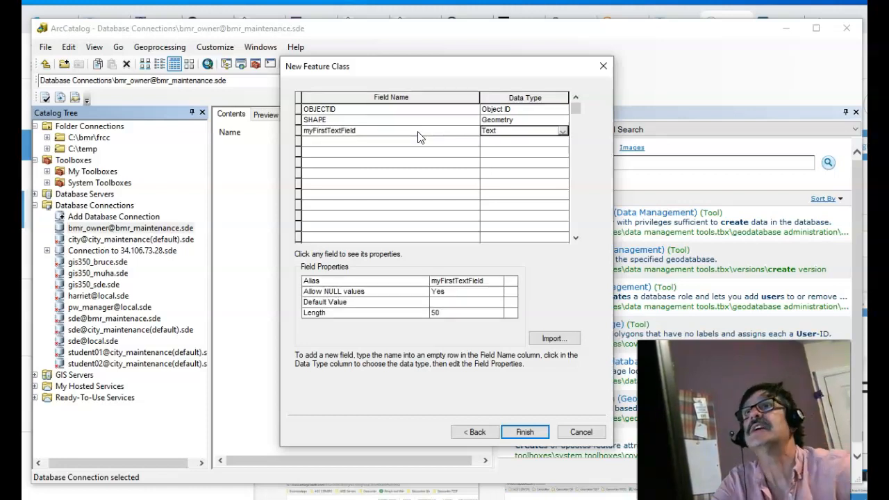
pyautogui.click(525, 432)
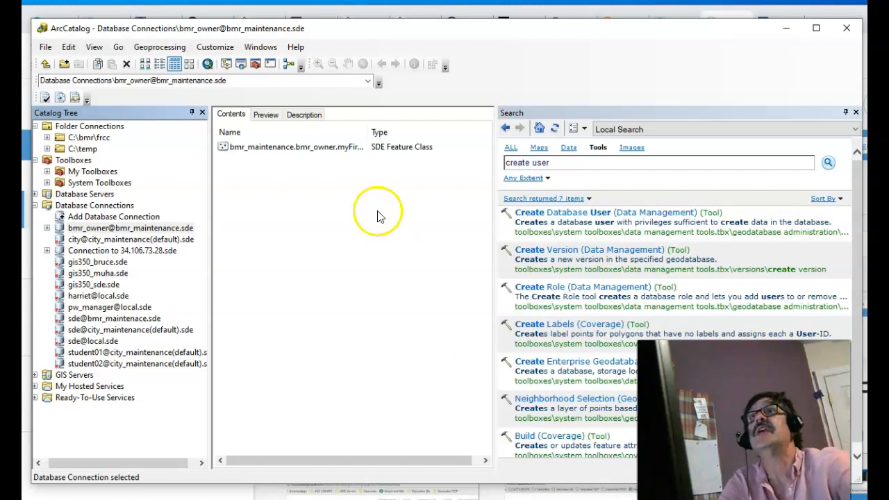
# - Close the Search panel, widen the Name column, and cancel renaming myFirstPointFC
pyautogui.click(855, 112)
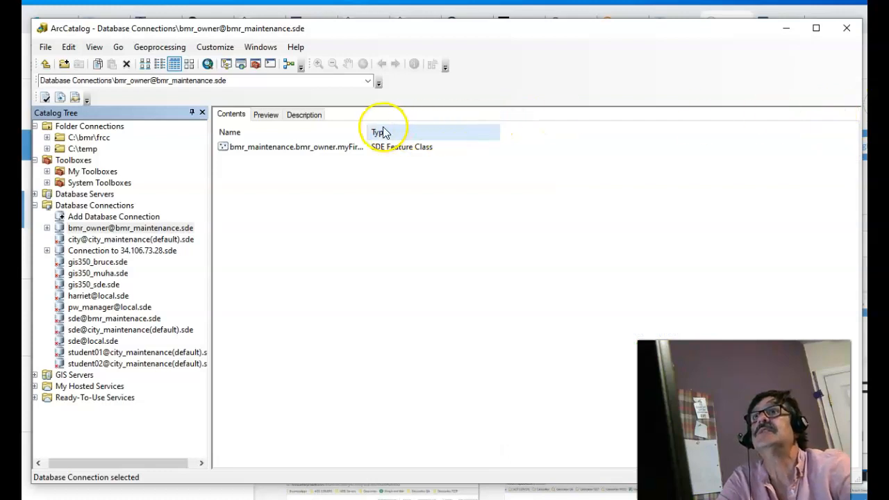
pyautogui.moveTo(367, 132); pyautogui.dragTo(480, 134)
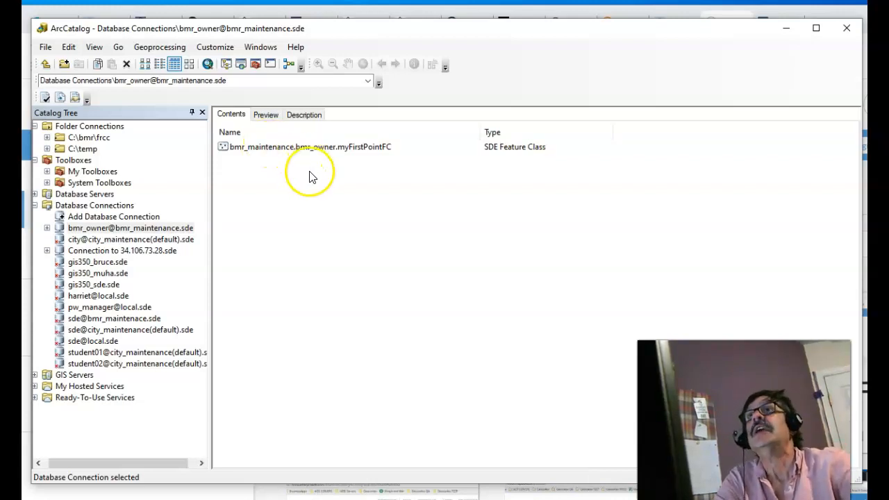
pyautogui.click(367, 148)
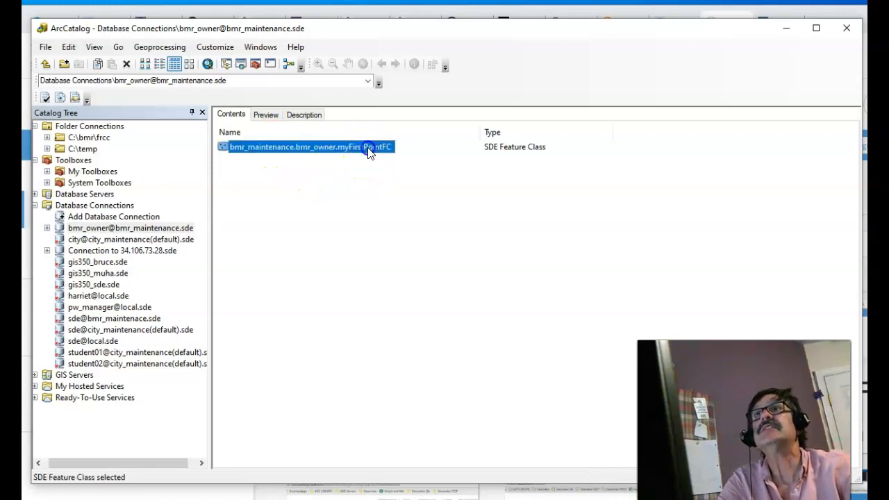
pyautogui.click(324, 147)
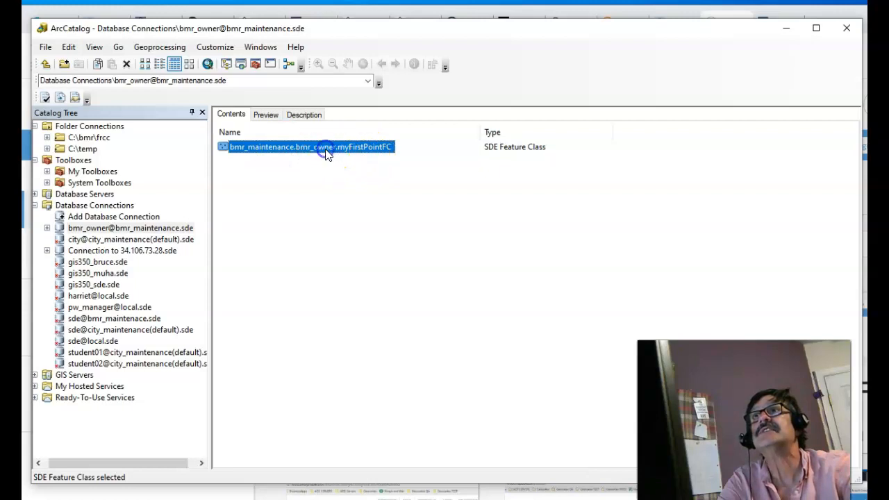
pyautogui.click(271, 148)
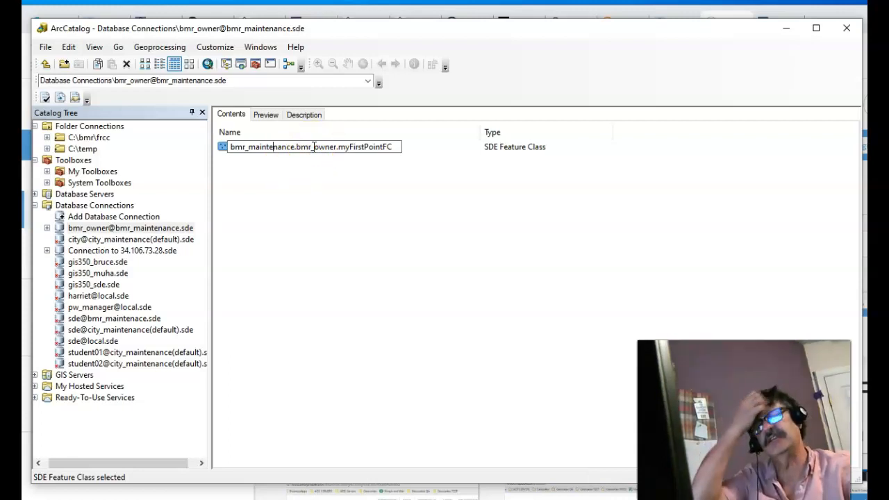
pyautogui.doubleClick(380, 147)
pyautogui.click(381, 167)
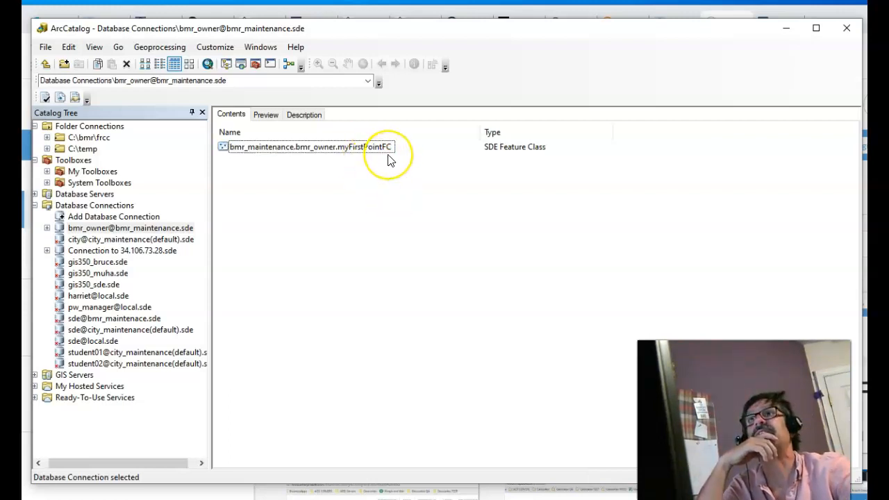